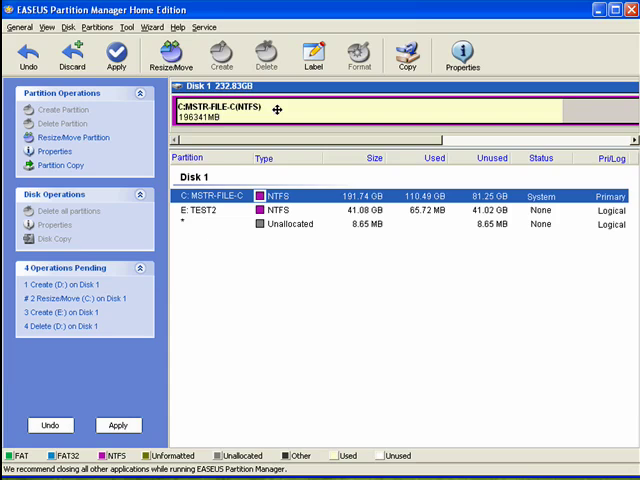
# - Select the 41.08 GB E: TEST2 NTFS logical partition in Disk 1's list
pyautogui.click(350, 211)
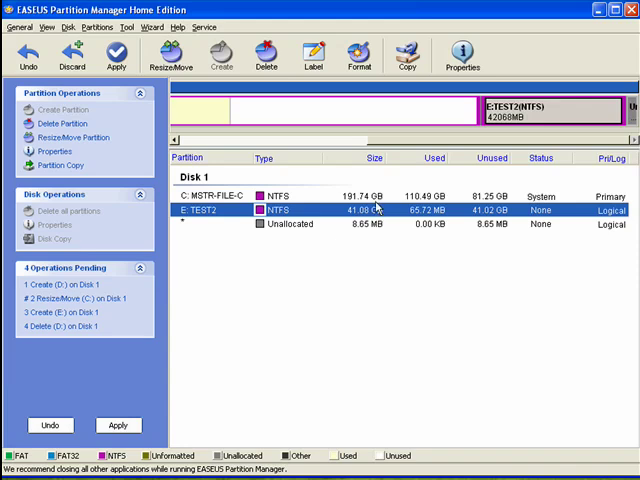
# - Compare the C: MSTR-FILE-C and E: TEST2 partitions, finishing on the 191.74 GB C: partition
pyautogui.click(376, 199)
pyautogui.click(373, 211)
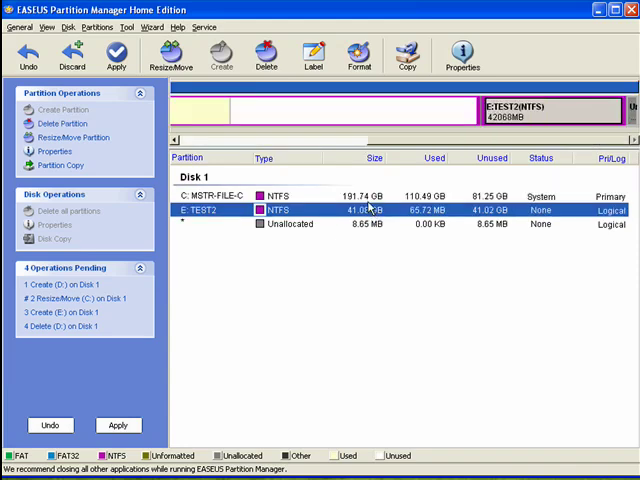
pyautogui.click(367, 197)
pyautogui.click(367, 212)
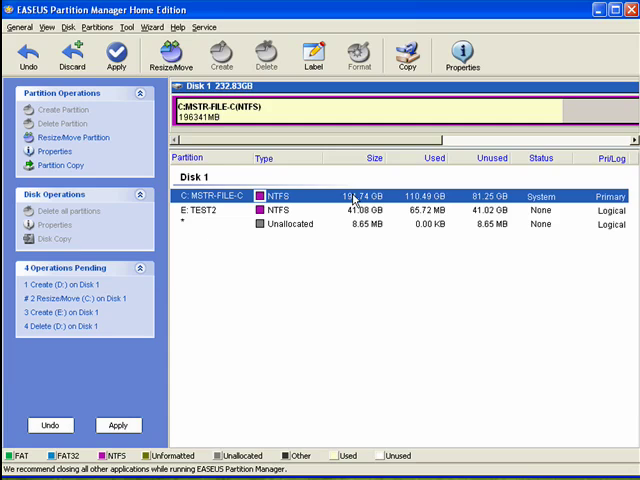
pyautogui.click(354, 211)
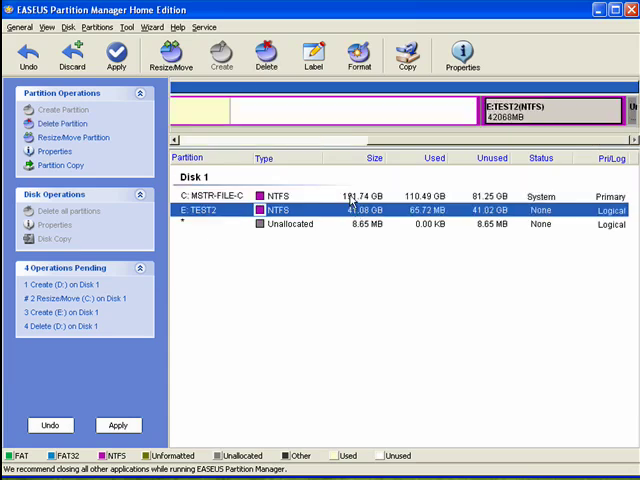
pyautogui.click(350, 198)
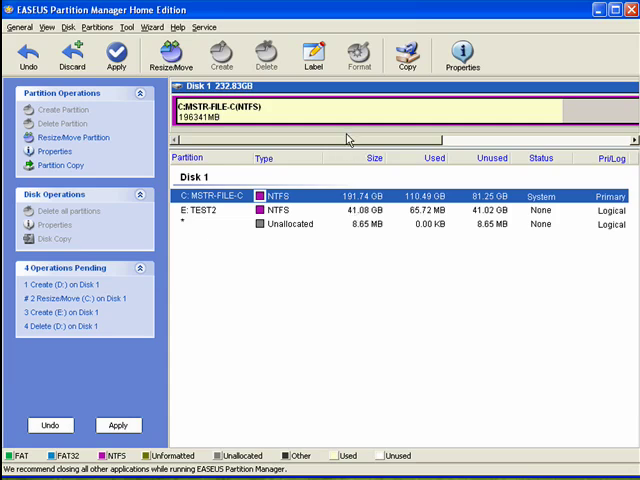